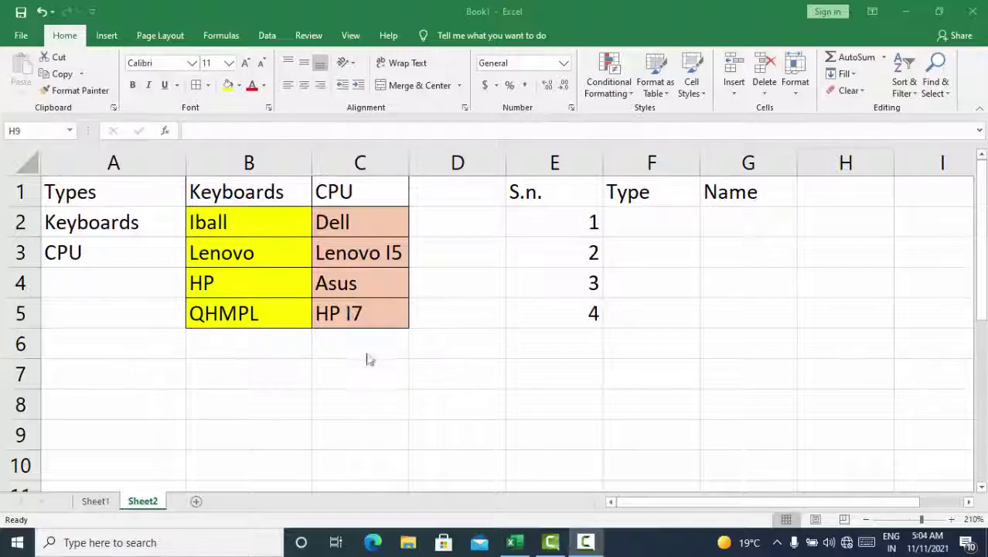
- Widen column C so CPU names like HP I7 fit, checking cells C4, C5 and F2
{"action": "left_click", "coordinate": [111, 226]}
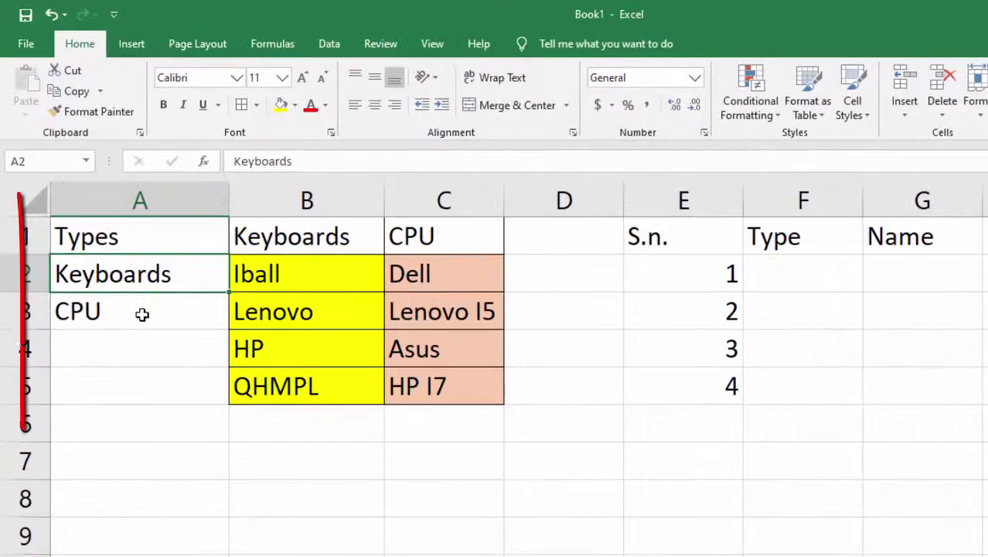
{"action": "left_click", "coordinate": [142, 314]}
{"action": "left_click", "coordinate": [150, 279]}
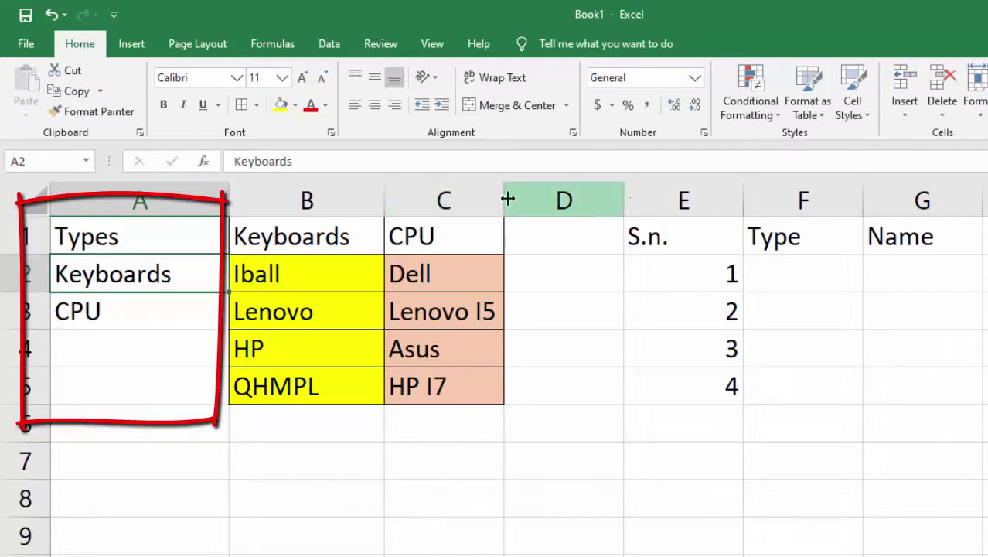
{"action": "left_click_drag", "start_coordinate": [504, 201], "coordinate": [523, 237]}
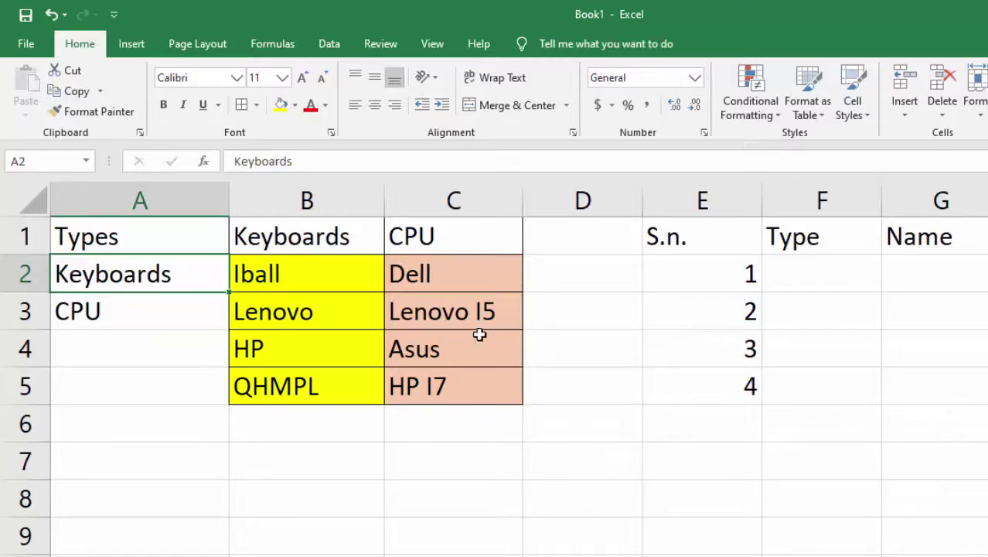
{"action": "left_click", "coordinate": [459, 352]}
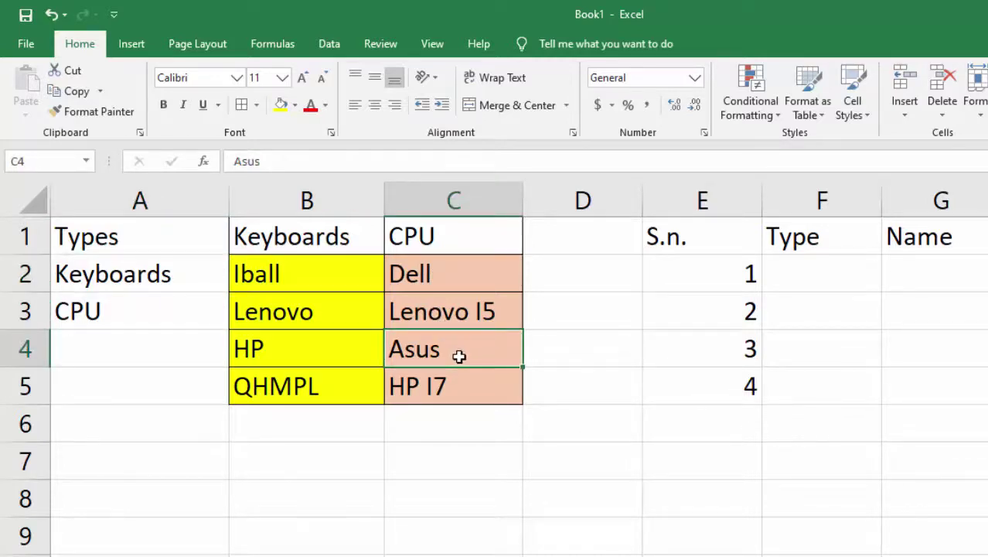
{"action": "left_click", "coordinate": [448, 385]}
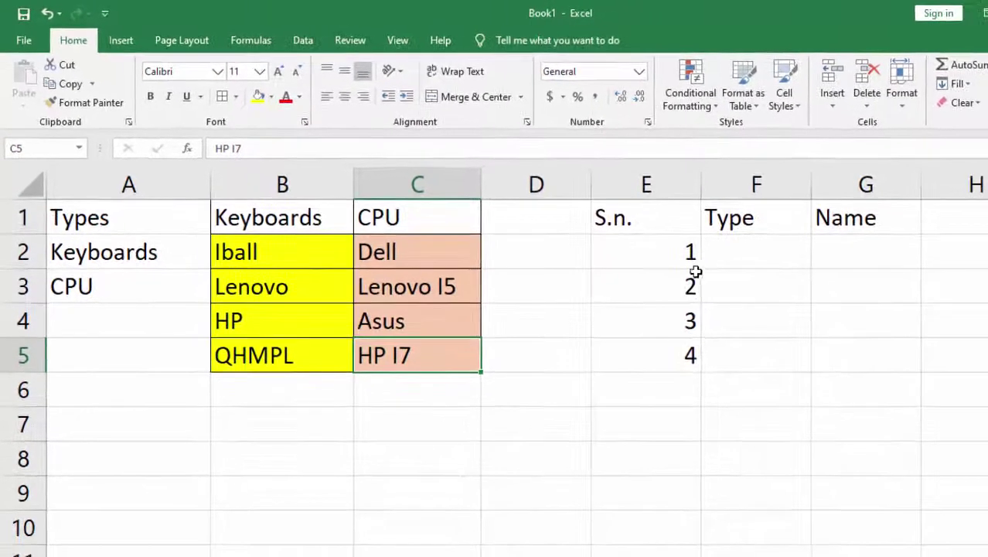
{"action": "left_click", "coordinate": [760, 245]}
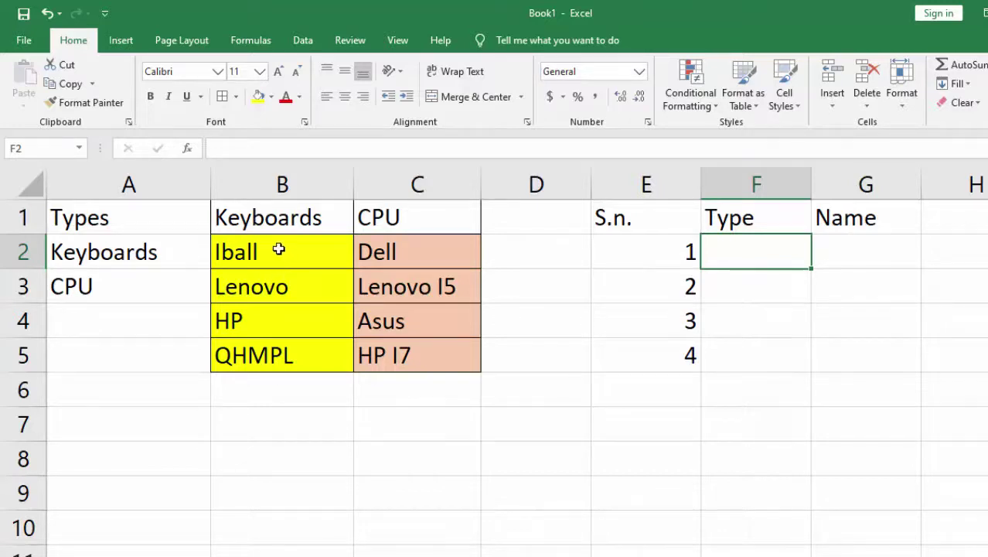
- Define the name 'Keyboard' for the keyboard items in B2:B5, replacing the suggested name Iball
{"action": "left_click_drag", "start_coordinate": [278, 247], "coordinate": [272, 358]}
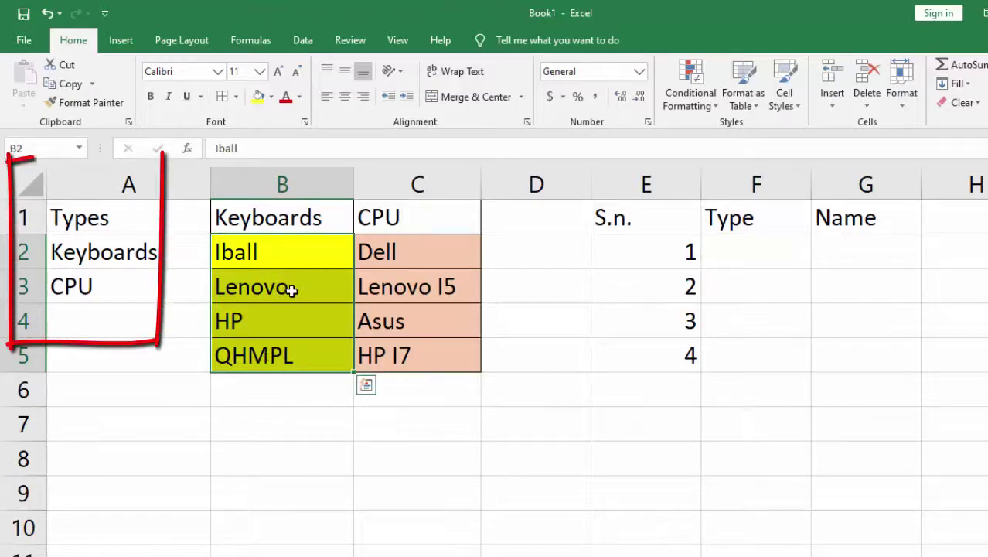
{"action": "left_click", "coordinate": [249, 39]}
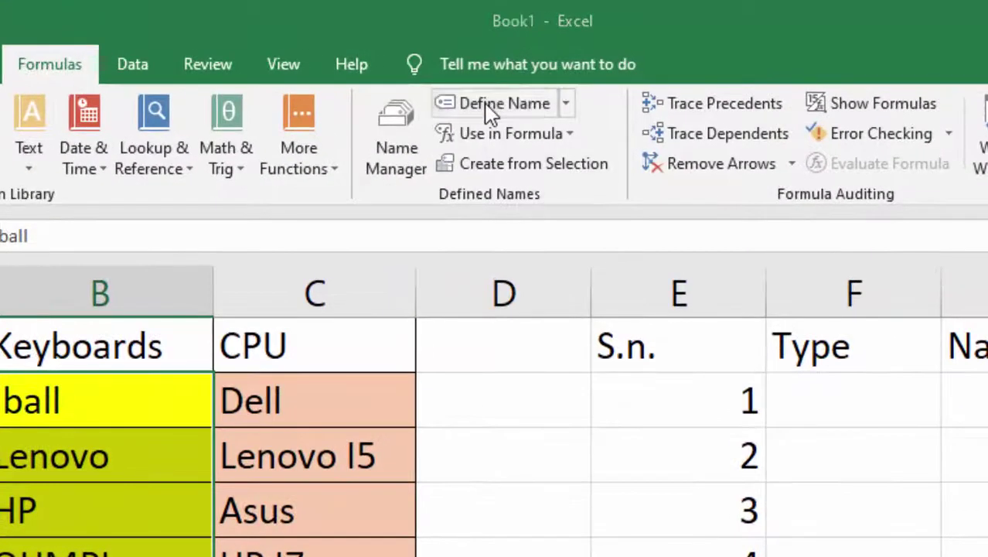
{"action": "left_click", "coordinate": [488, 107]}
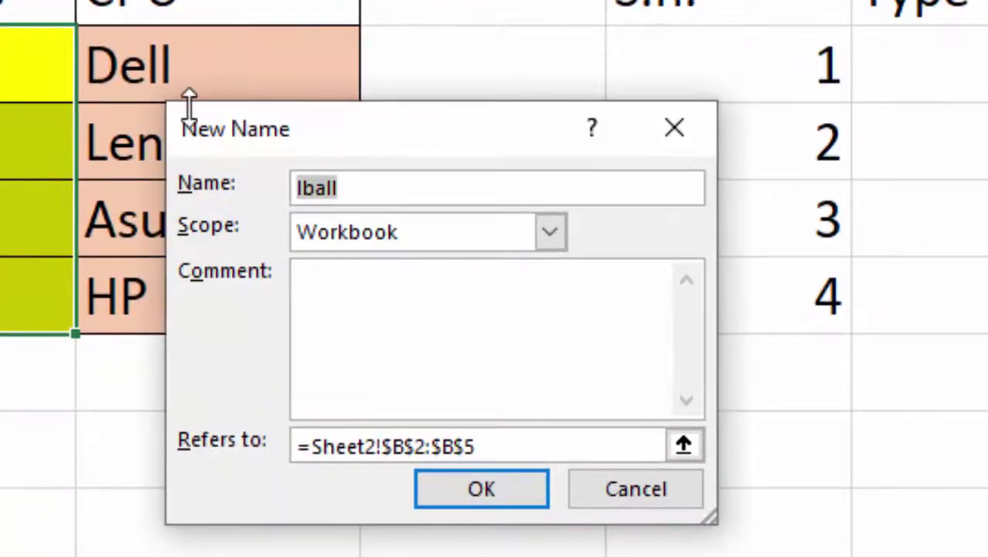
{"action": "key", "text": "BackSpace"}
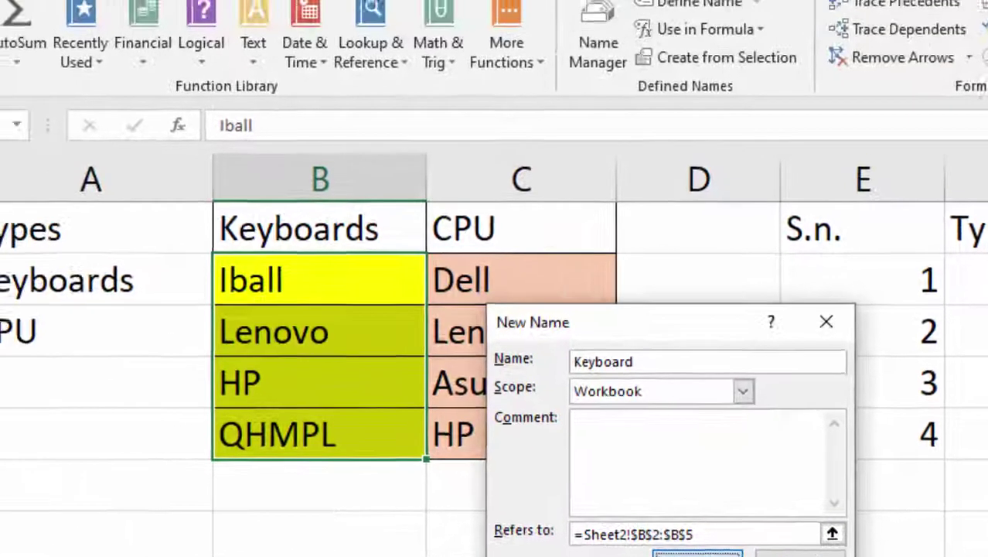
{"action": "left_click", "coordinate": [614, 506]}
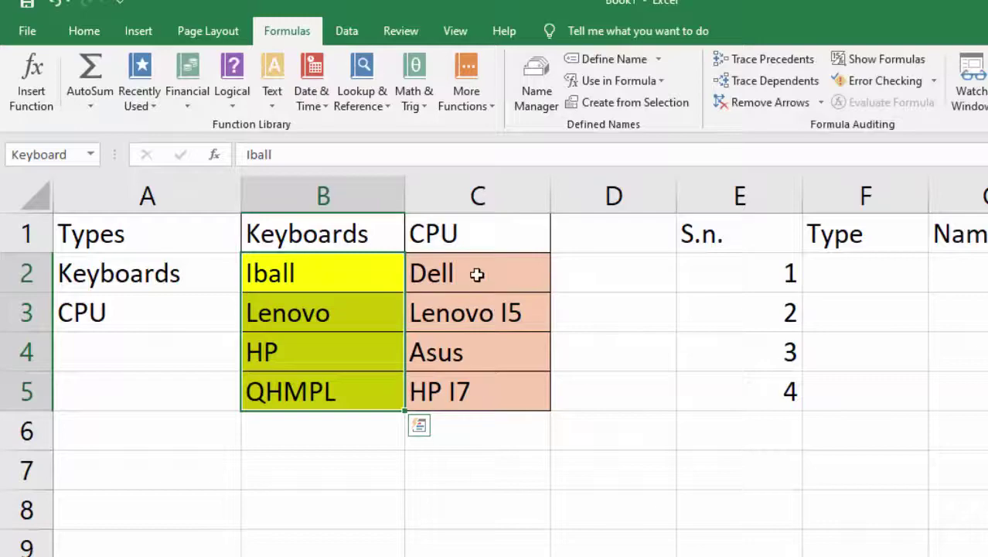
- Define the name 'CPU' for range C2:C5 in place of the suggested Dell, then reselect it to verify
{"action": "left_click_drag", "start_coordinate": [477, 274], "coordinate": [464, 391]}
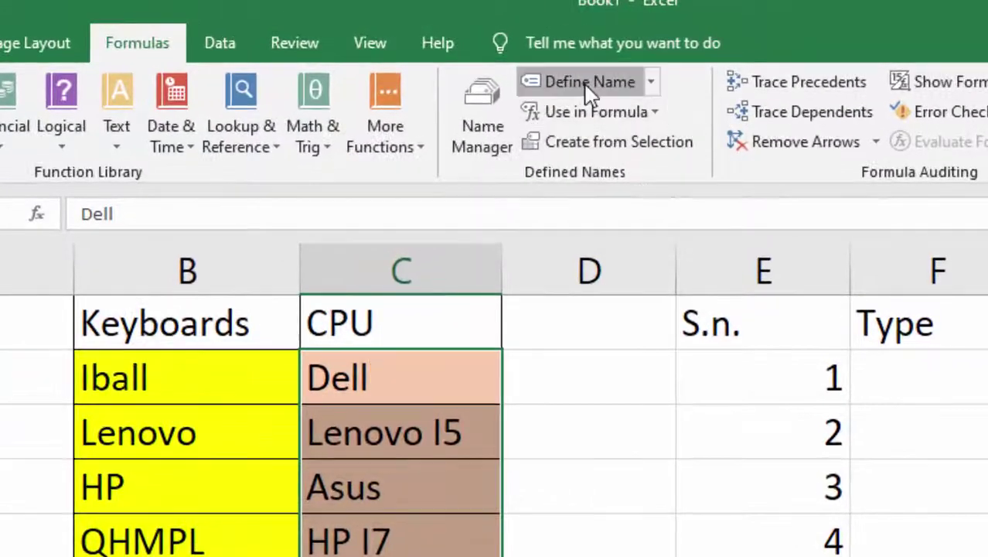
{"action": "left_click", "coordinate": [605, 70]}
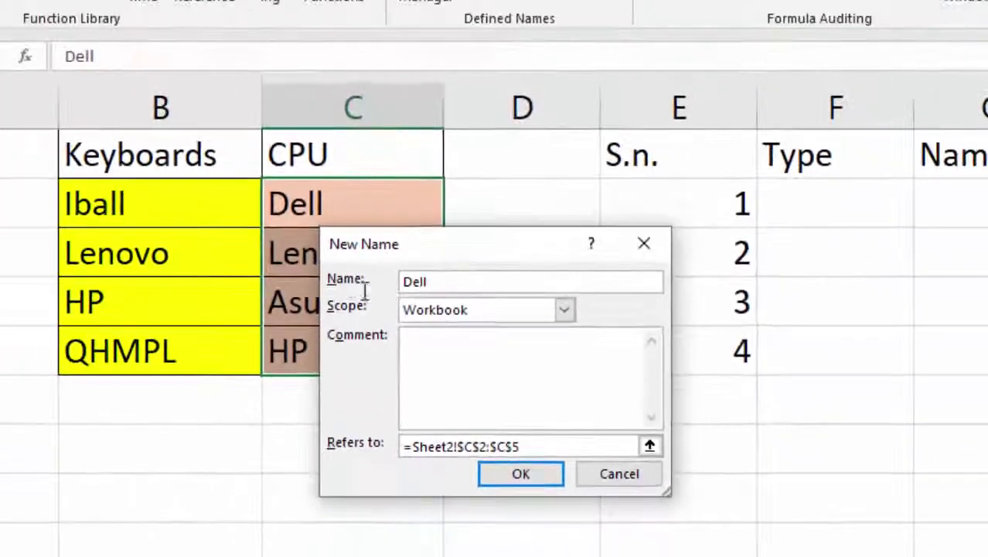
{"action": "key", "text": "BackSpace"}
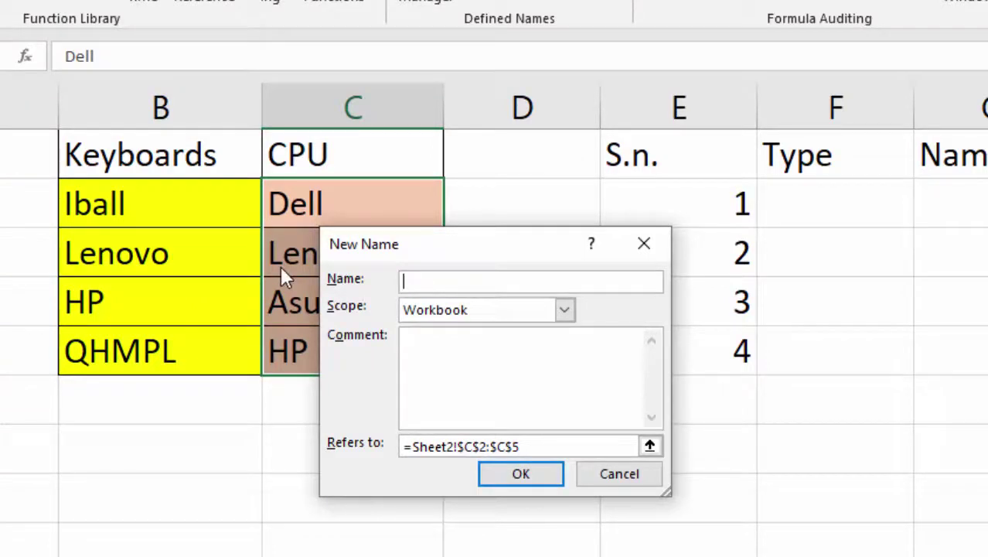
{"action": "type", "text": "C"}
{"action": "type", "text": "PU"}
{"action": "left_click", "coordinate": [544, 474]}
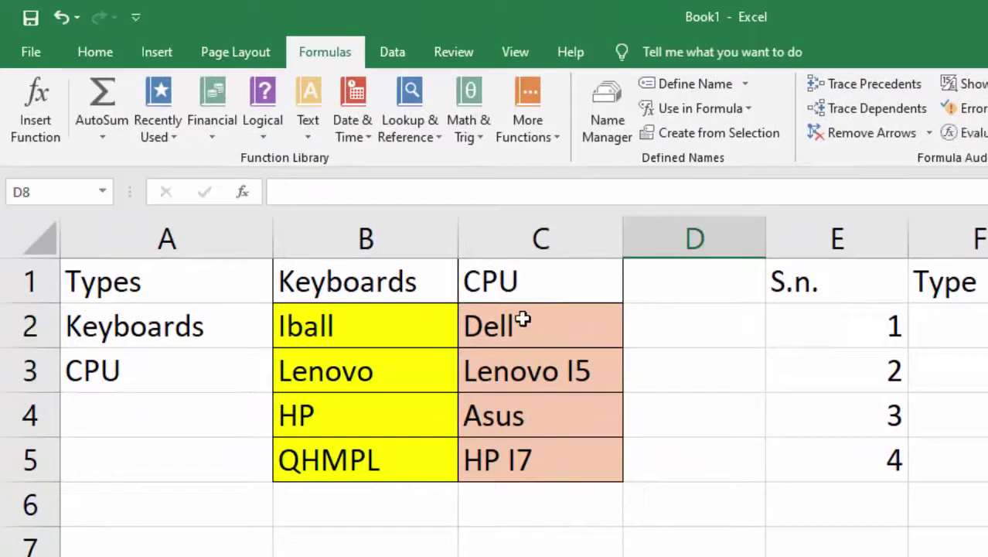
{"action": "left_click_drag", "start_coordinate": [523, 319], "coordinate": [514, 466]}
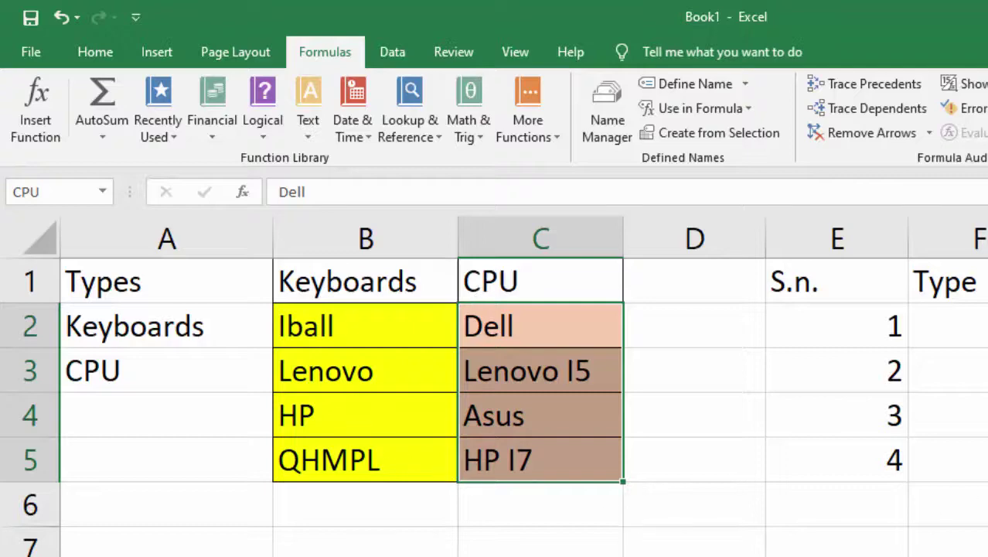
- Add a List data validation to F2:F5 with source =$A$2:$A$3
{"action": "left_click_drag", "start_coordinate": [965, 328], "coordinate": [962, 463]}
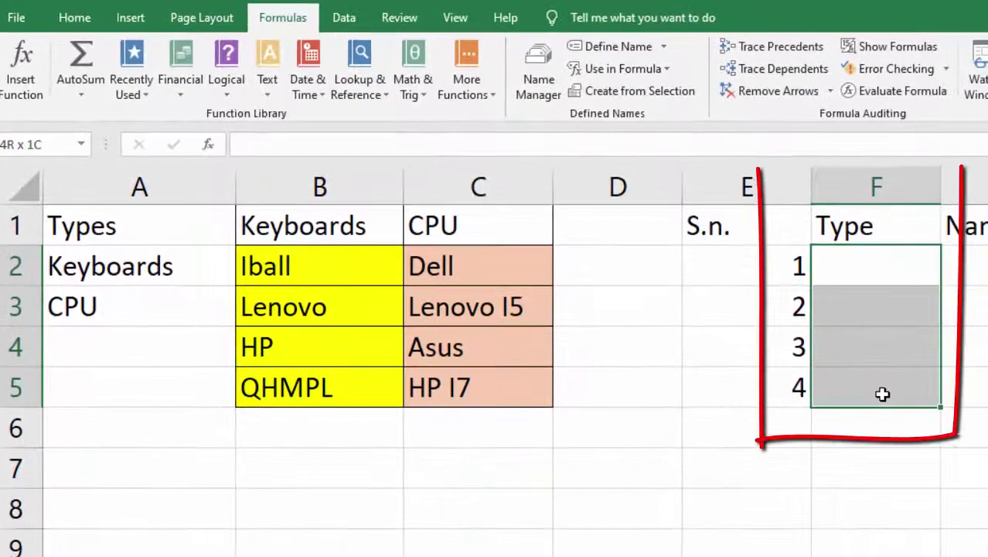
{"action": "left_click_drag", "start_coordinate": [881, 394], "coordinate": [929, 376]}
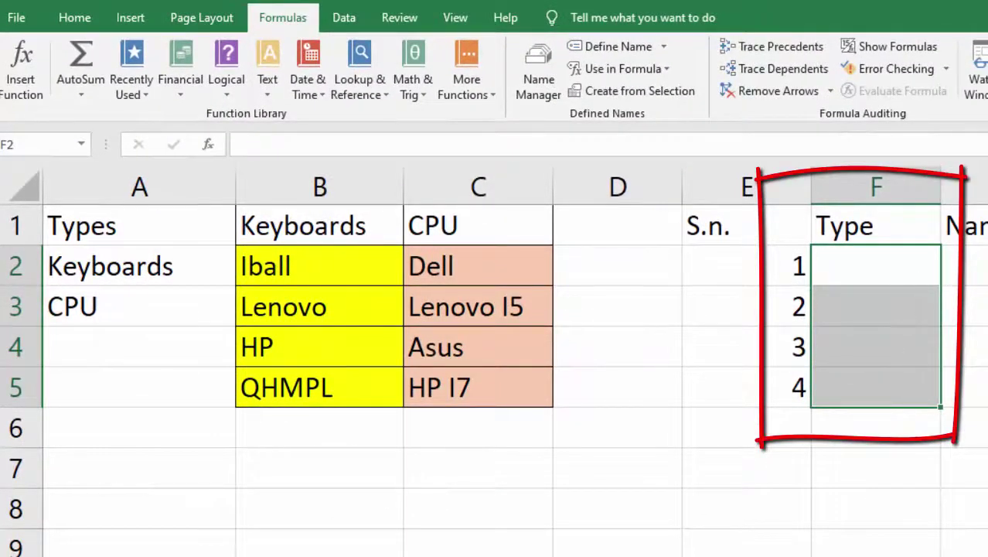
{"action": "left_click", "coordinate": [351, 23]}
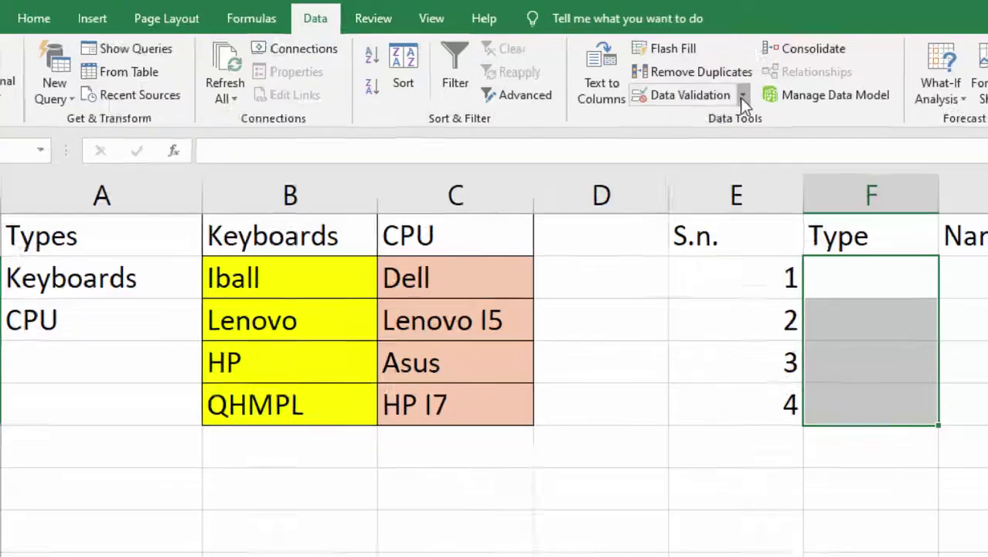
{"action": "left_click", "coordinate": [753, 91]}
{"action": "left_click", "coordinate": [747, 116]}
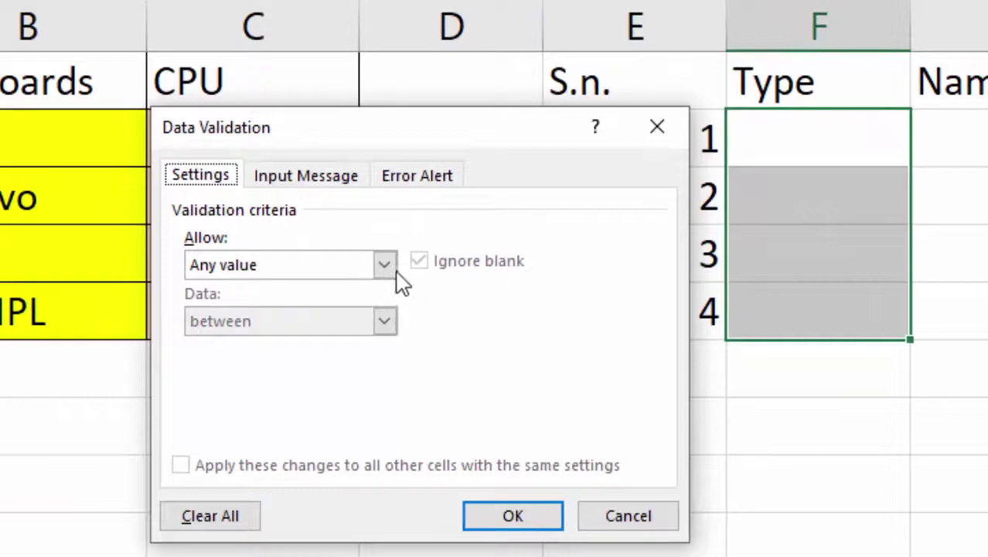
{"action": "left_click", "coordinate": [384, 264]}
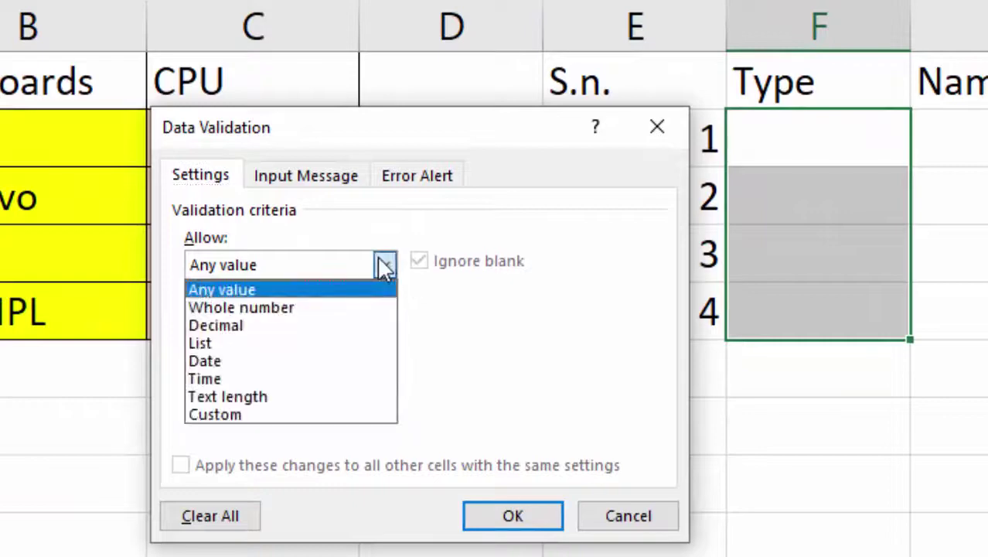
{"action": "left_click", "coordinate": [326, 344]}
{"action": "left_click", "coordinate": [304, 373]}
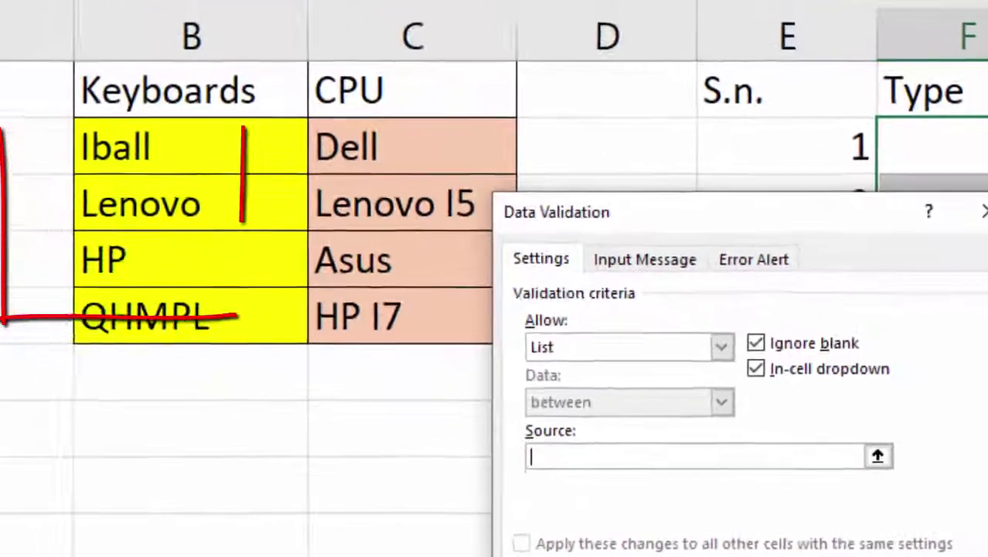
{"action": "left_click_drag", "start_coordinate": [46, 178], "coordinate": [51, 222]}
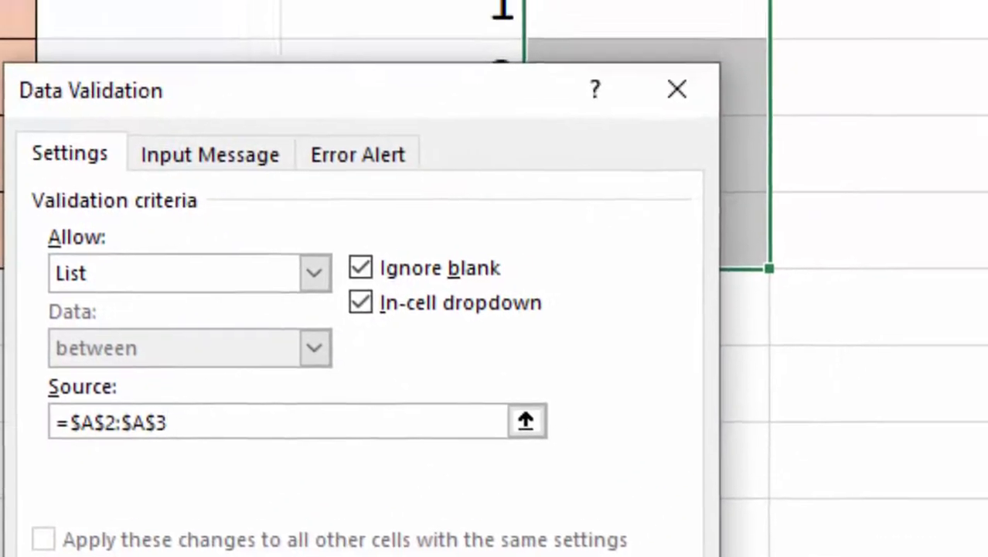
{"action": "left_click", "coordinate": [826, 552]}
- Pick Keyboards in F2 and CPU in F3 from the new Type drop-downs
{"action": "left_click", "coordinate": [546, 158]}
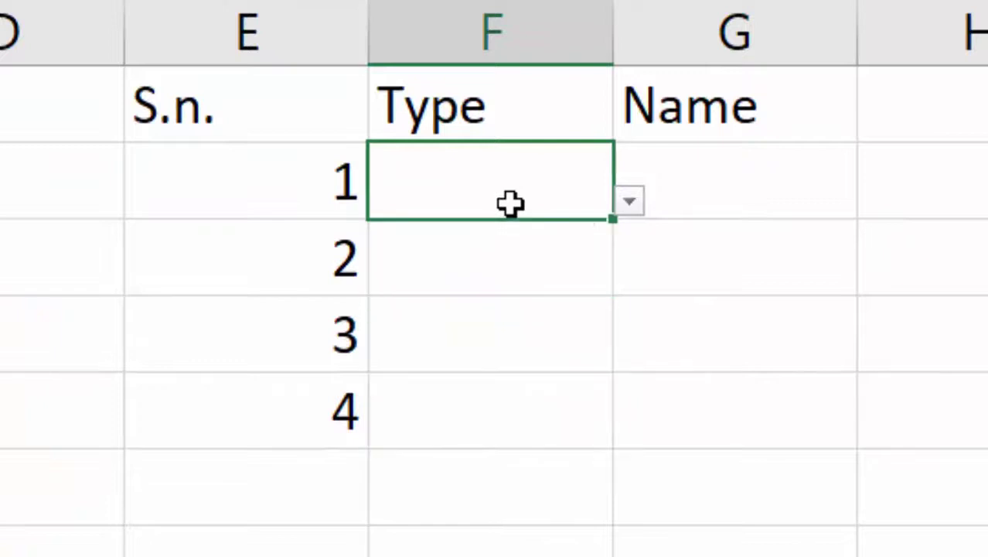
{"action": "left_click", "coordinate": [630, 203]}
{"action": "left_click", "coordinate": [474, 258]}
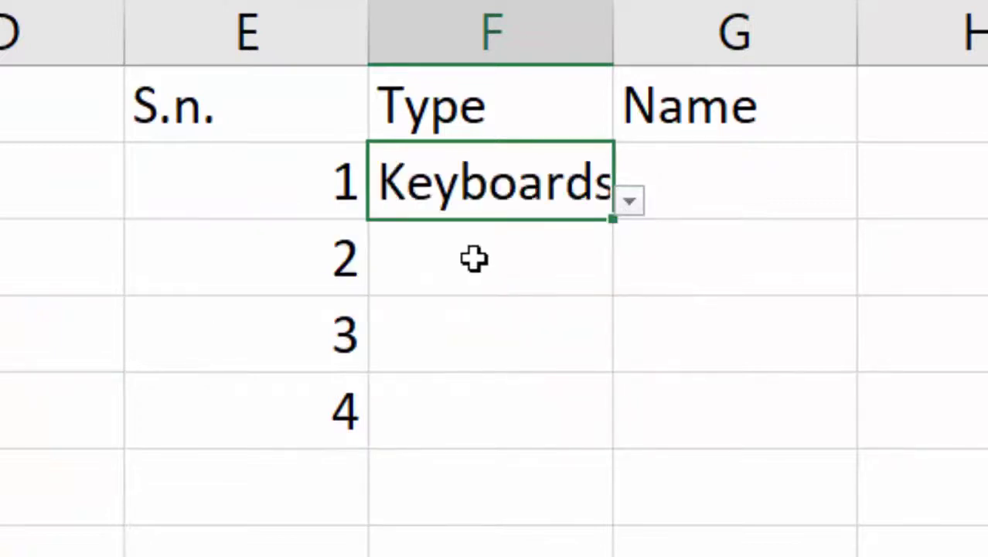
{"action": "left_click", "coordinate": [488, 259]}
{"action": "left_click", "coordinate": [630, 279]}
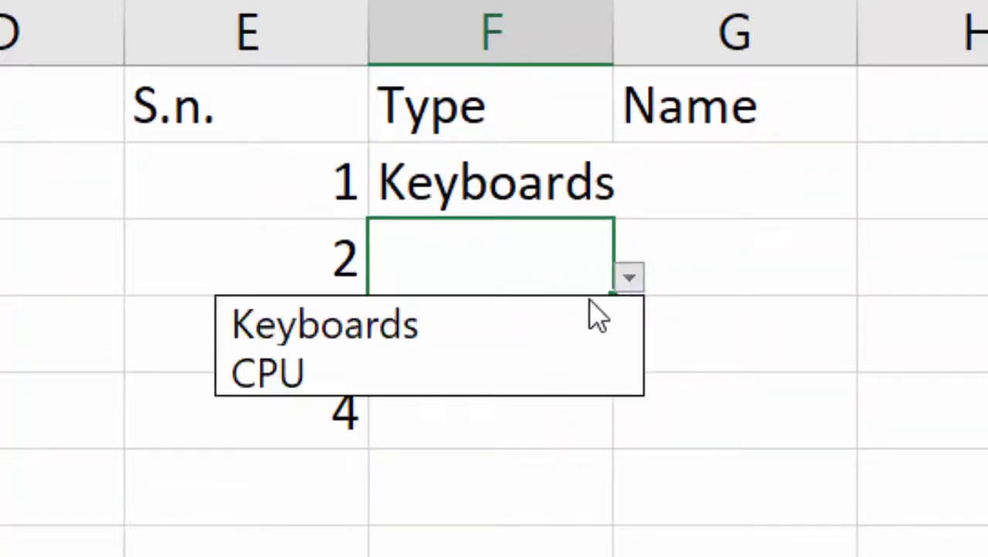
{"action": "left_click", "coordinate": [533, 376]}
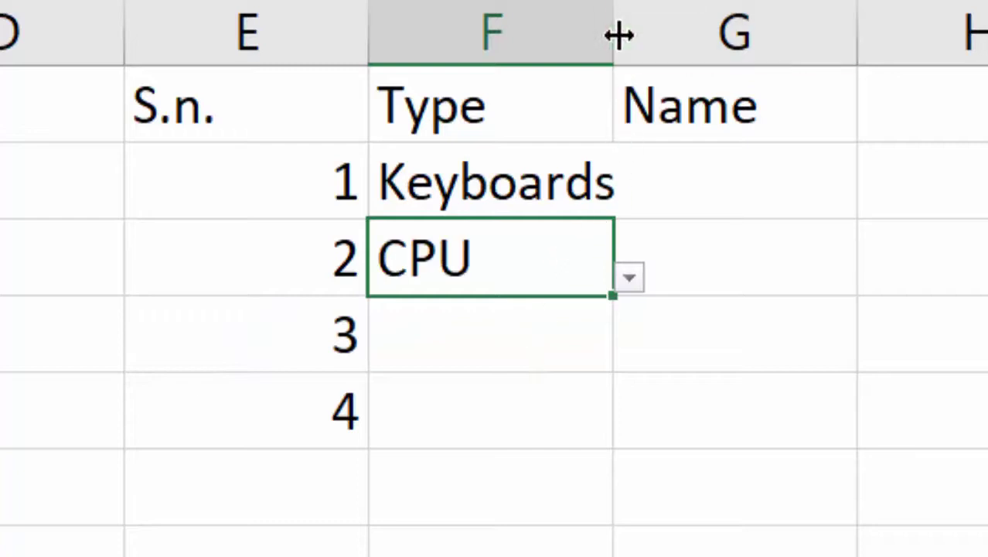
- Widen the Type column F and select the empty Name cells G2:G5
{"action": "left_click_drag", "start_coordinate": [618, 34], "coordinate": [653, 108]}
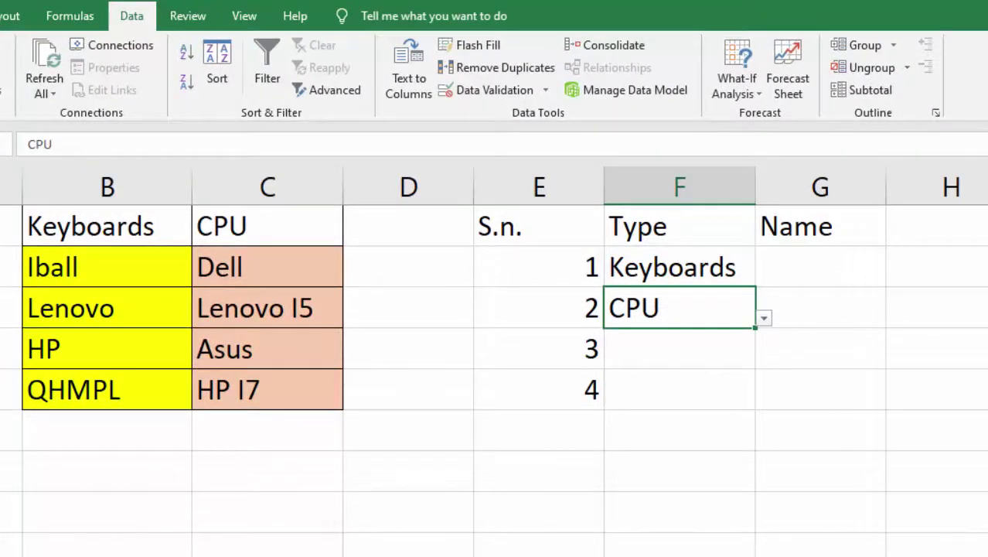
{"action": "left_click_drag", "start_coordinate": [820, 266], "coordinate": [820, 388]}
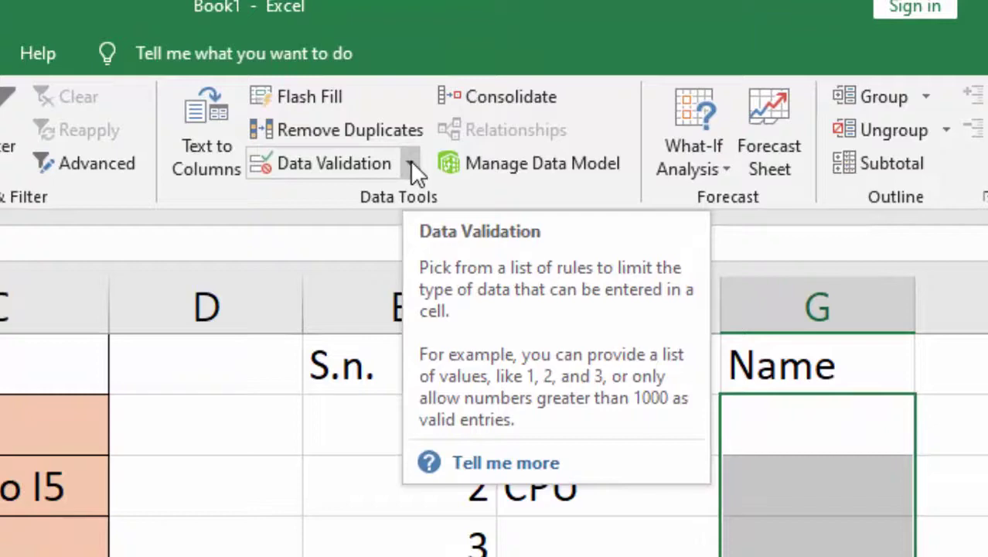
- Set the Name cells' validation to allow a List and begin the source with =indirect
{"action": "left_click", "coordinate": [410, 170]}
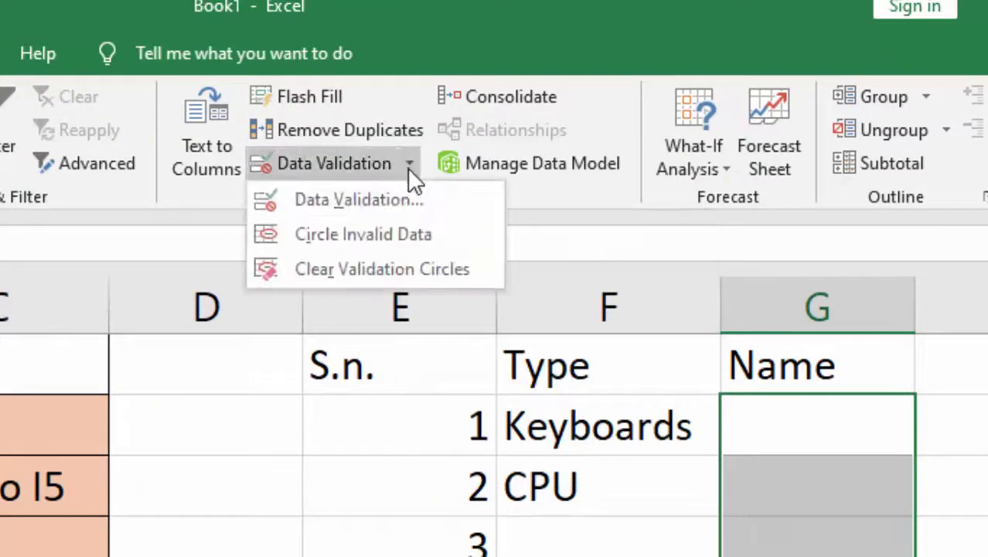
{"action": "left_click", "coordinate": [399, 199]}
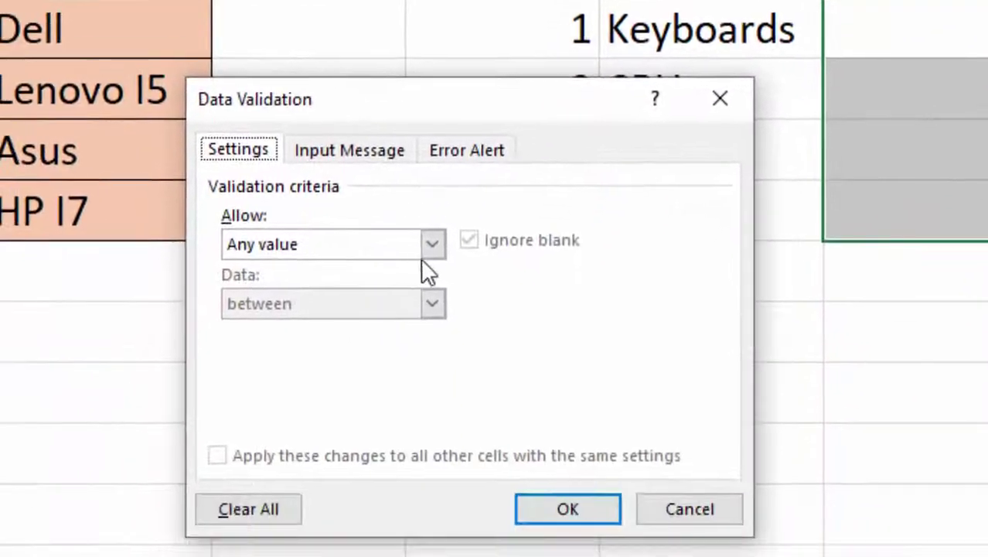
{"action": "left_click", "coordinate": [443, 246]}
{"action": "left_click", "coordinate": [255, 325]}
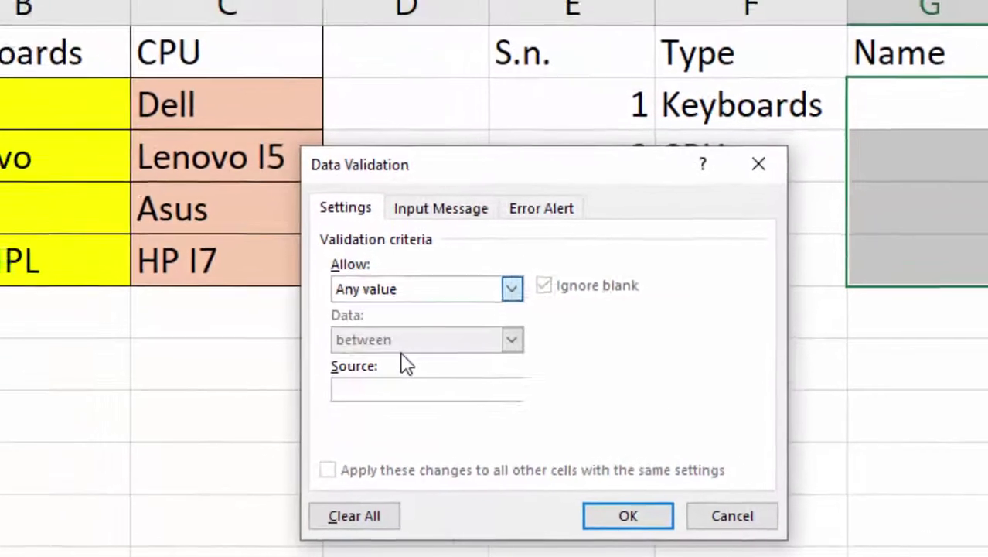
{"action": "left_click", "coordinate": [496, 417]}
{"action": "type", "text": "=i"}
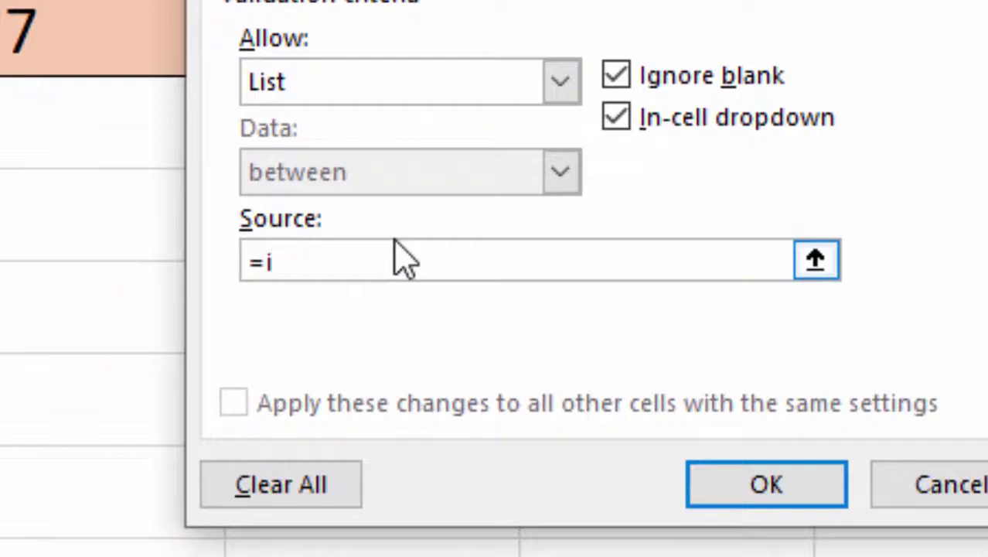
{"action": "type", "text": "ndirect("}
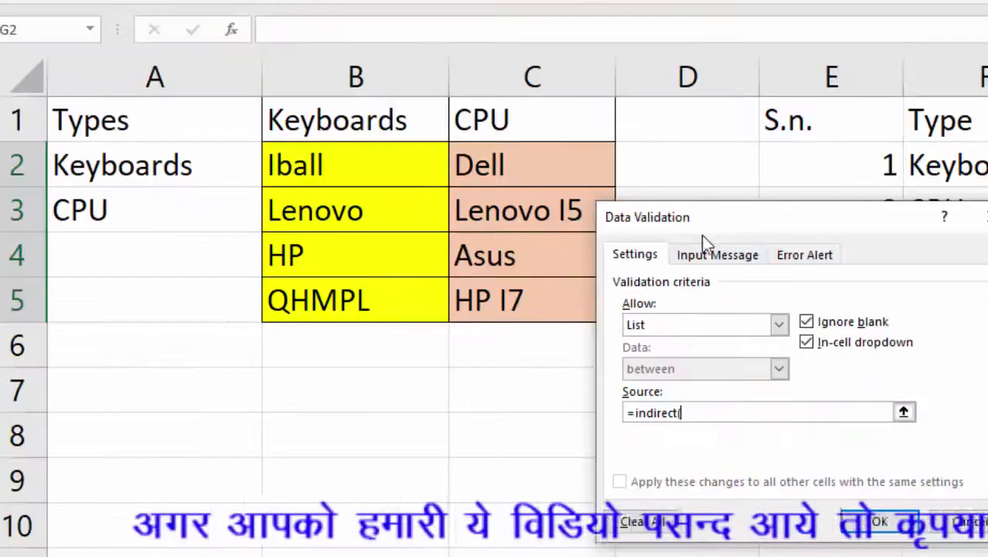
- Point the source at F2 and remove both $ signs so the reference is relative
{"action": "left_click_drag", "start_coordinate": [810, 226], "coordinate": [541, 109]}
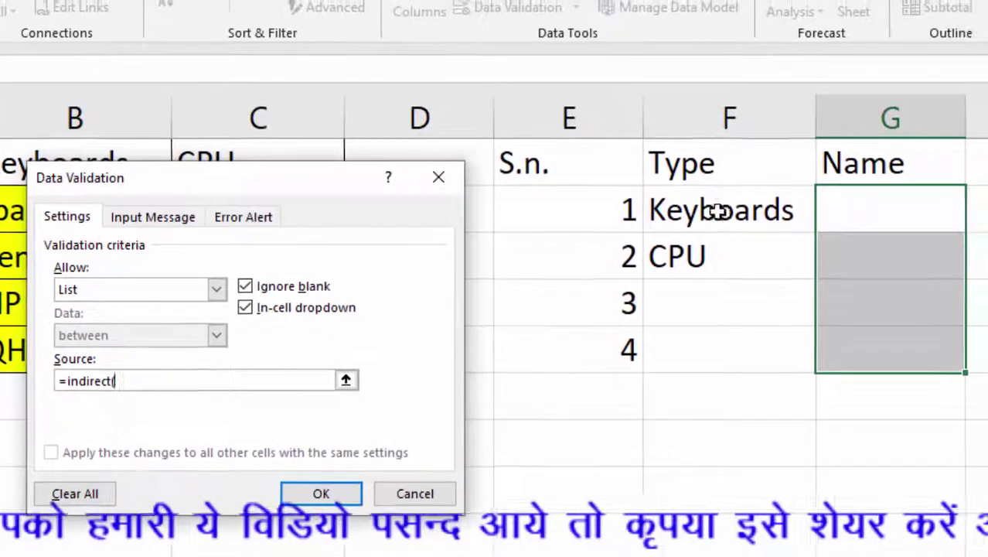
{"action": "left_click", "coordinate": [717, 210]}
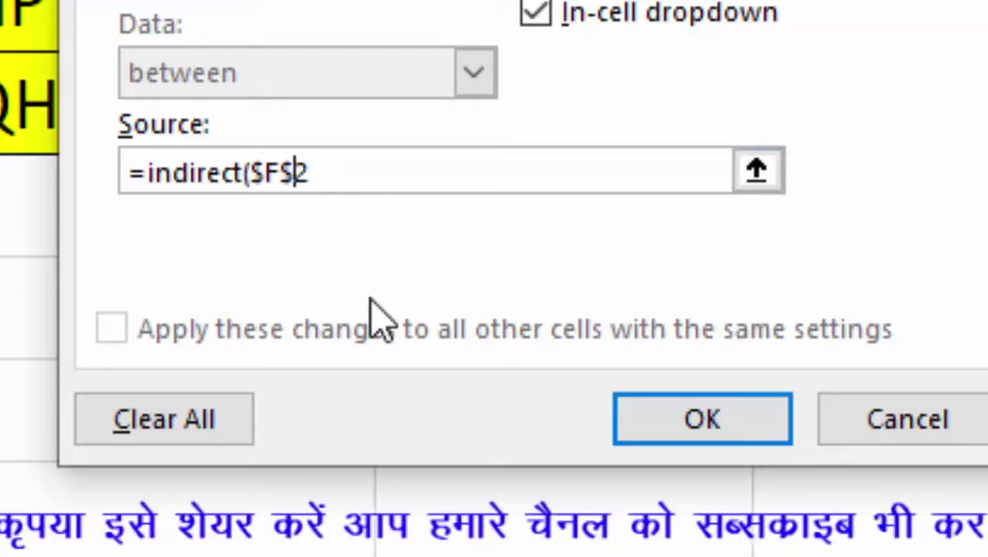
{"action": "key", "text": "BackSpace"}
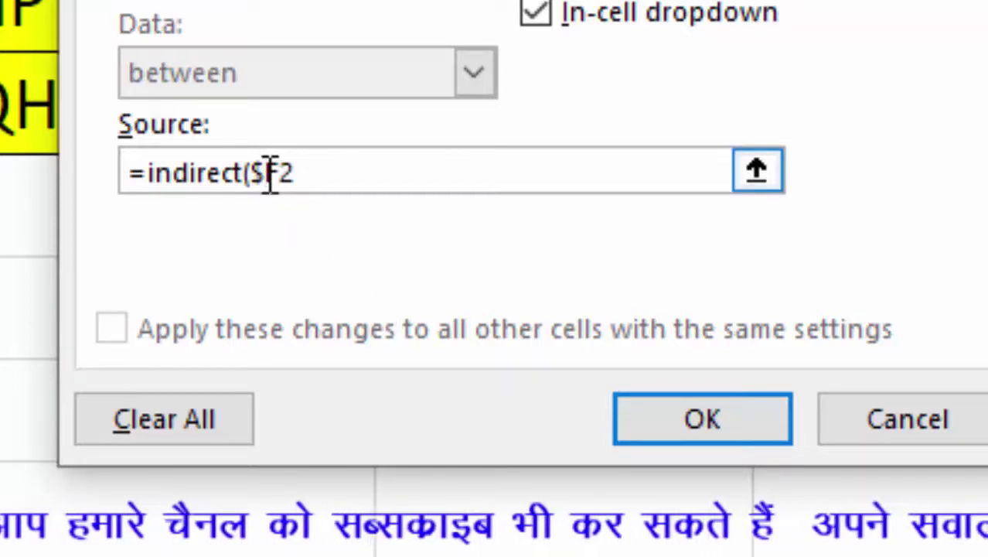
{"action": "left_click", "coordinate": [266, 172]}
{"action": "key", "text": "BackSpace"}
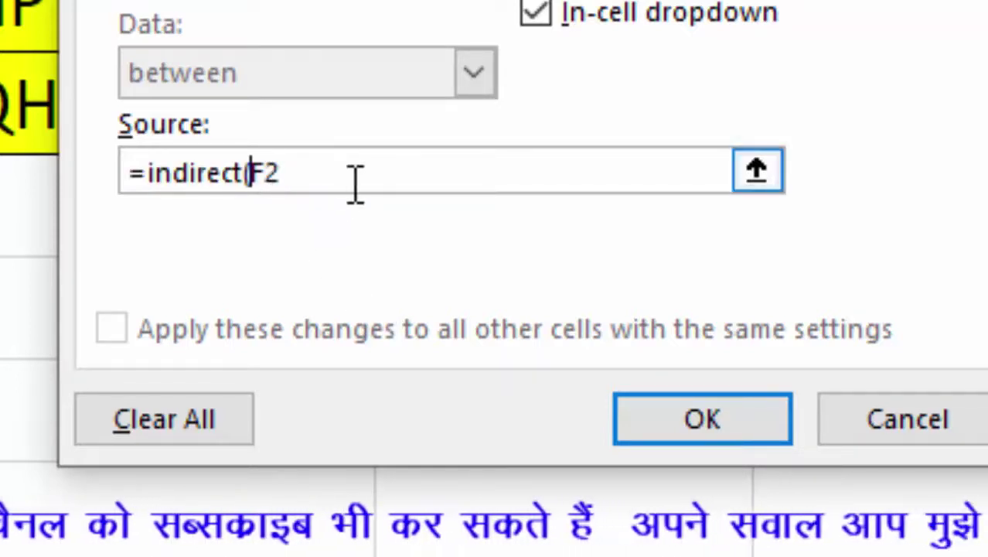
{"action": "left_click", "coordinate": [358, 183]}
- Finish the source as =indirect(F2), apply it, and confirm G2 lists Iball, Lenovo, HP, QHMPL
{"action": "type", "text": ")"}
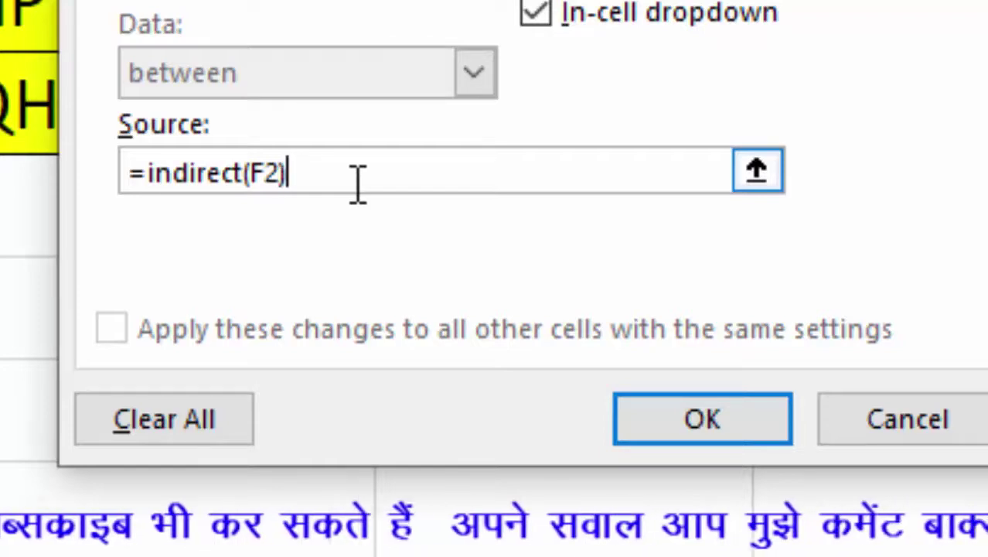
{"action": "left_click", "coordinate": [728, 424]}
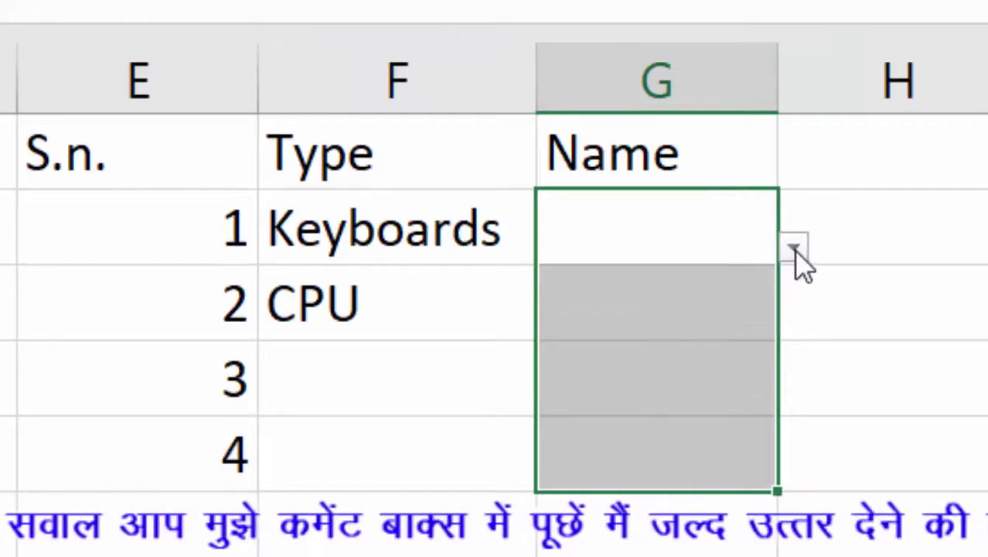
{"action": "left_click", "coordinate": [404, 247]}
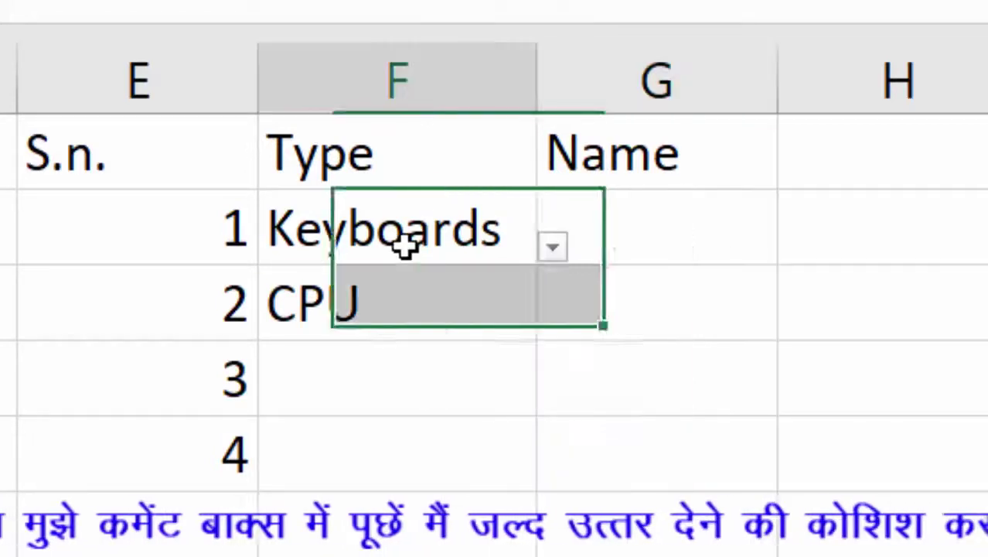
{"action": "left_click", "coordinate": [554, 247]}
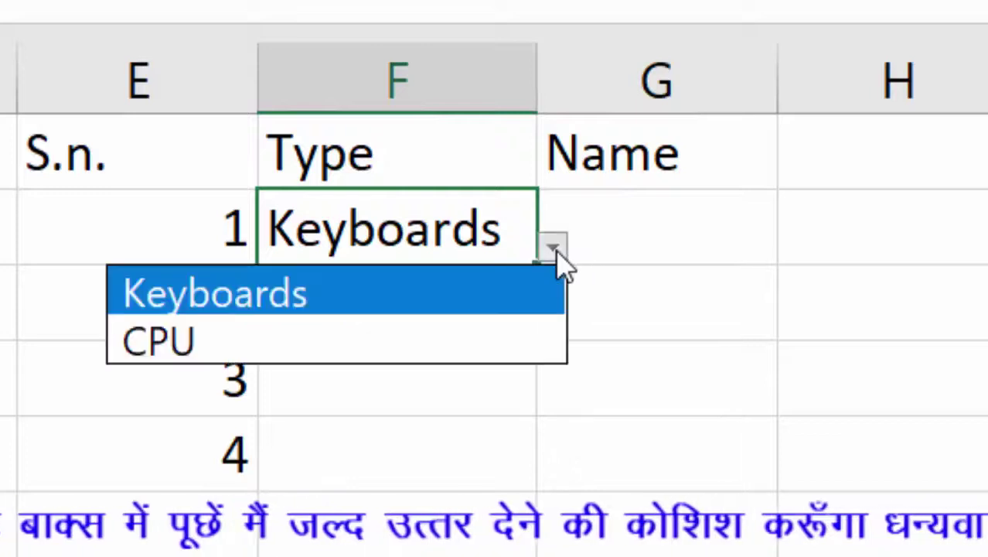
{"action": "left_click", "coordinate": [408, 295]}
{"action": "left_click", "coordinate": [684, 239]}
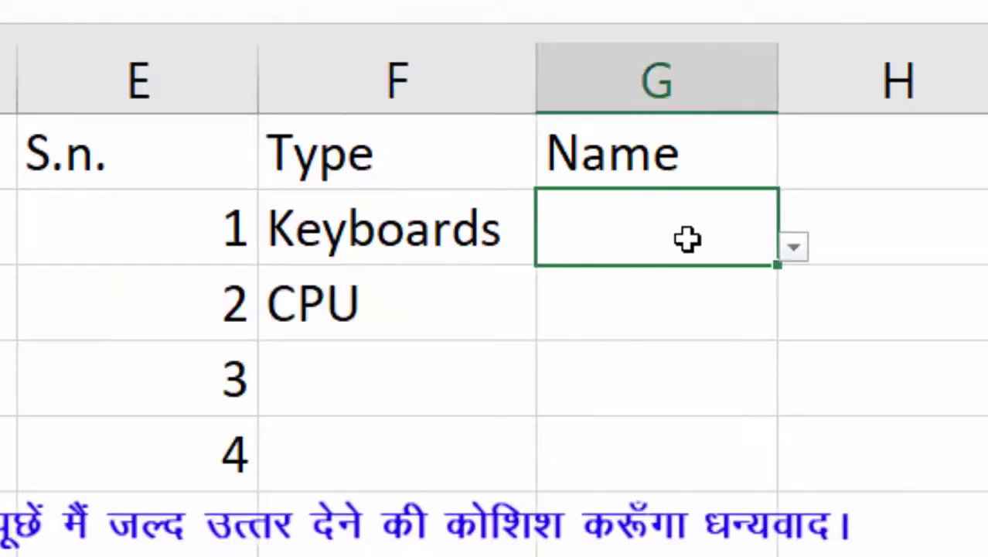
{"action": "left_click", "coordinate": [791, 247]}
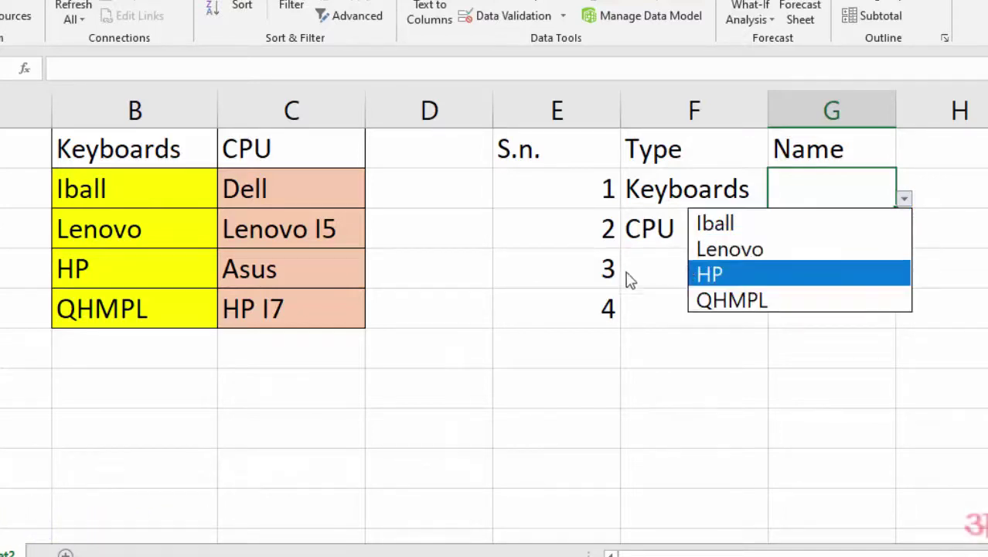
- Change F2 to CPU and check that G2's list switches to the CPU items
{"action": "key", "text": "Escape"}
{"action": "left_click", "coordinate": [712, 192]}
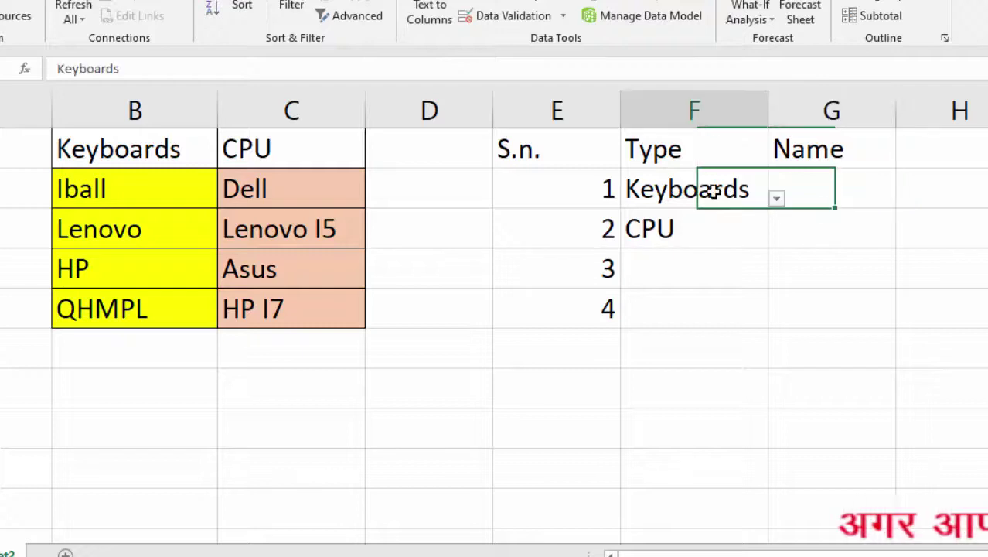
{"action": "left_click", "coordinate": [776, 199]}
{"action": "left_click", "coordinate": [715, 245]}
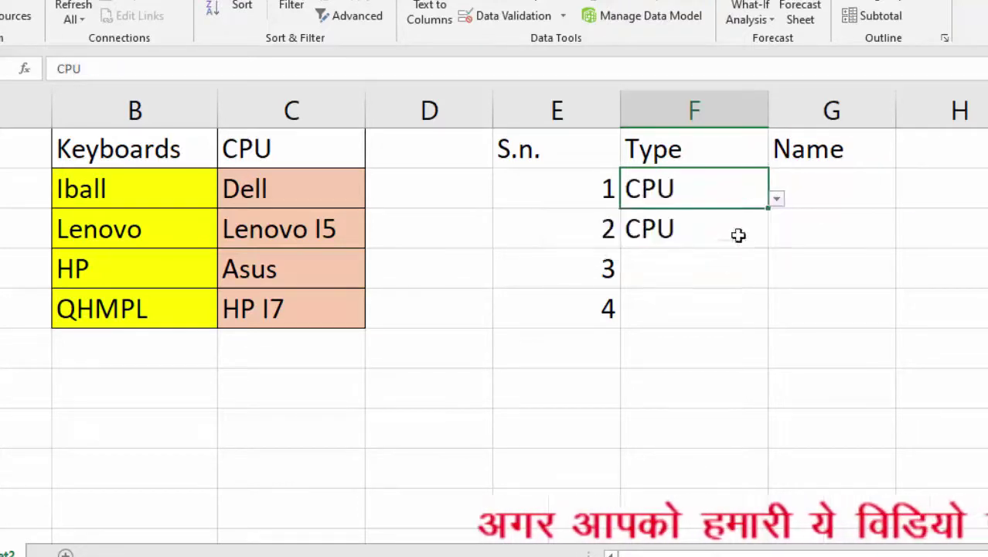
{"action": "left_click", "coordinate": [849, 192]}
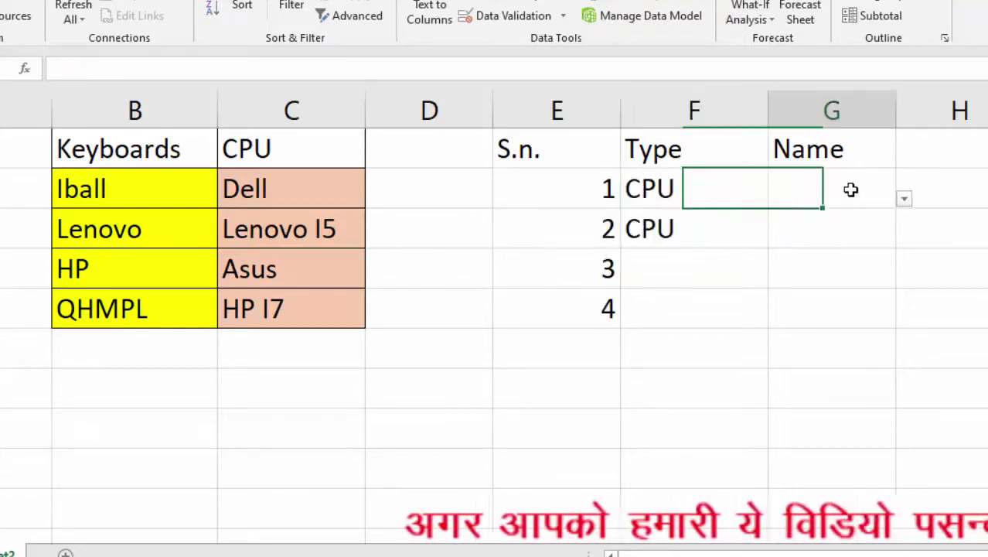
{"action": "left_click", "coordinate": [904, 199]}
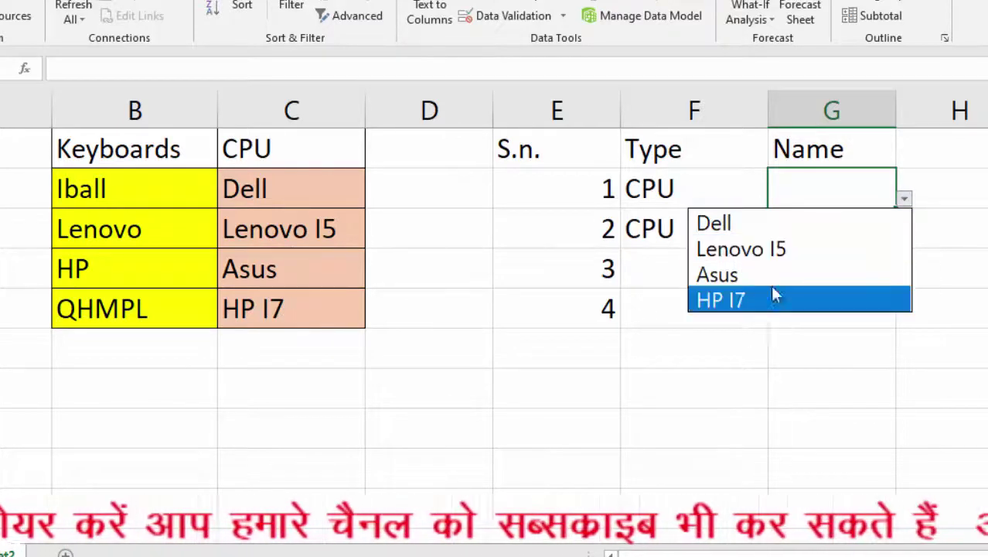
{"action": "left_click", "coordinate": [652, 243]}
- Change F3 to Keyboards and check that G3's list shows the keyboard items
{"action": "left_click", "coordinate": [681, 224]}
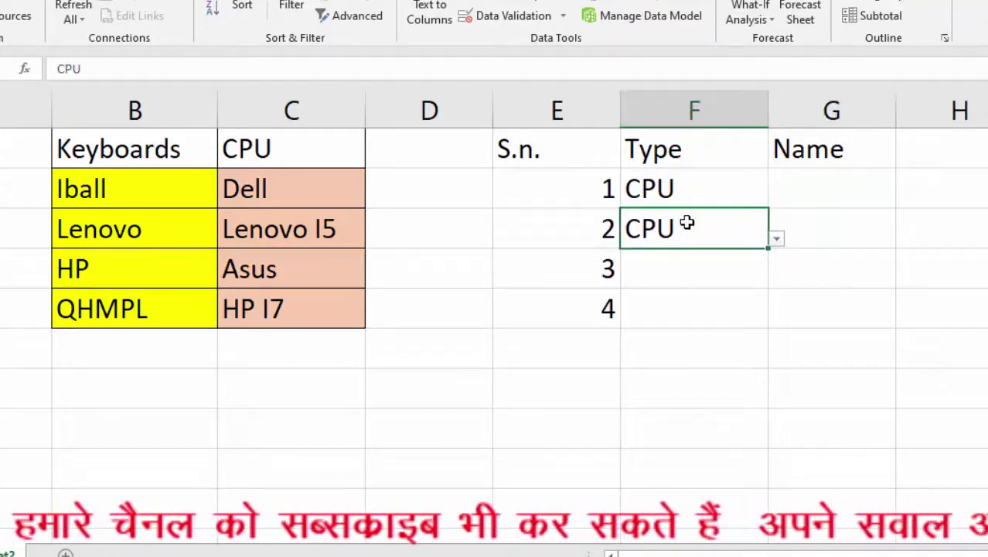
{"action": "left_click", "coordinate": [776, 242]}
{"action": "left_click", "coordinate": [727, 260]}
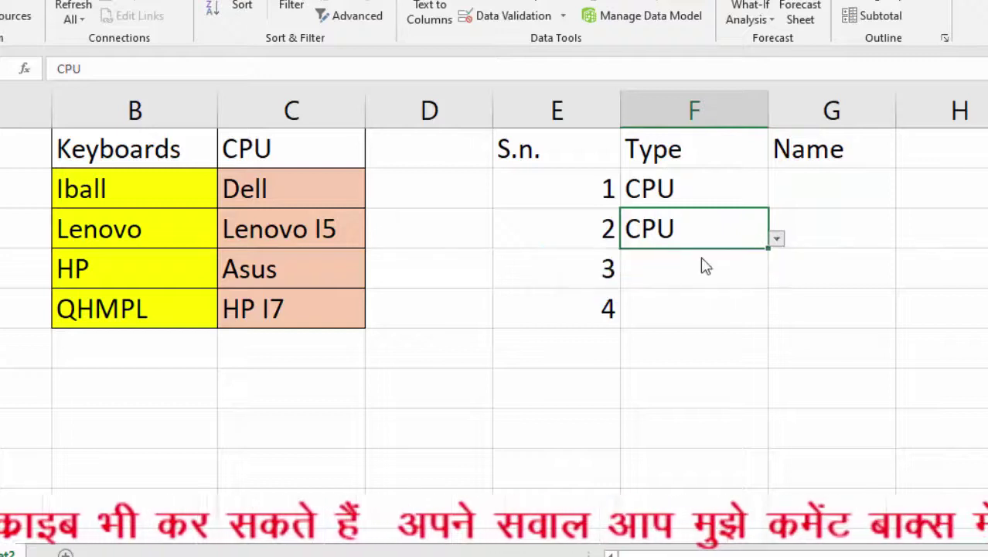
{"action": "left_click", "coordinate": [834, 232]}
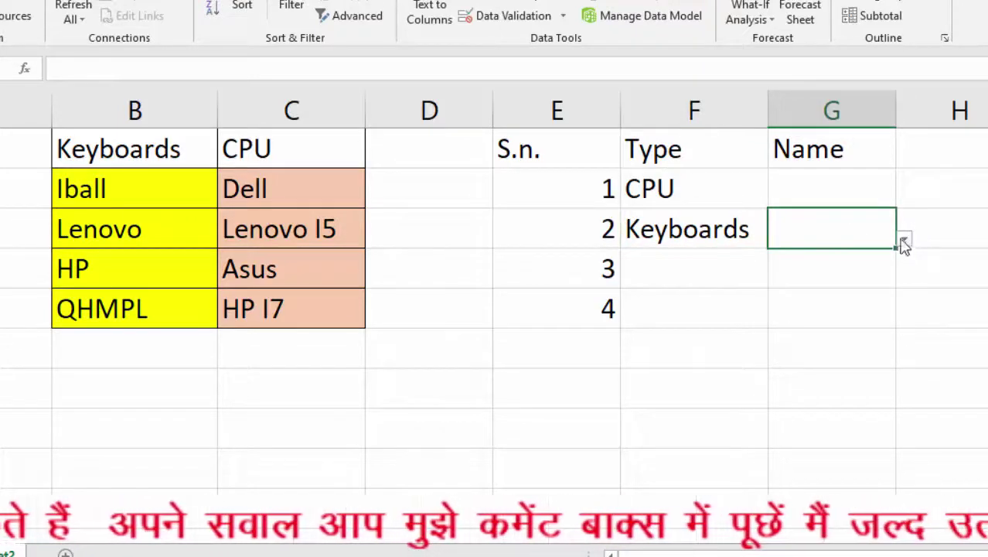
{"action": "left_click", "coordinate": [901, 240]}
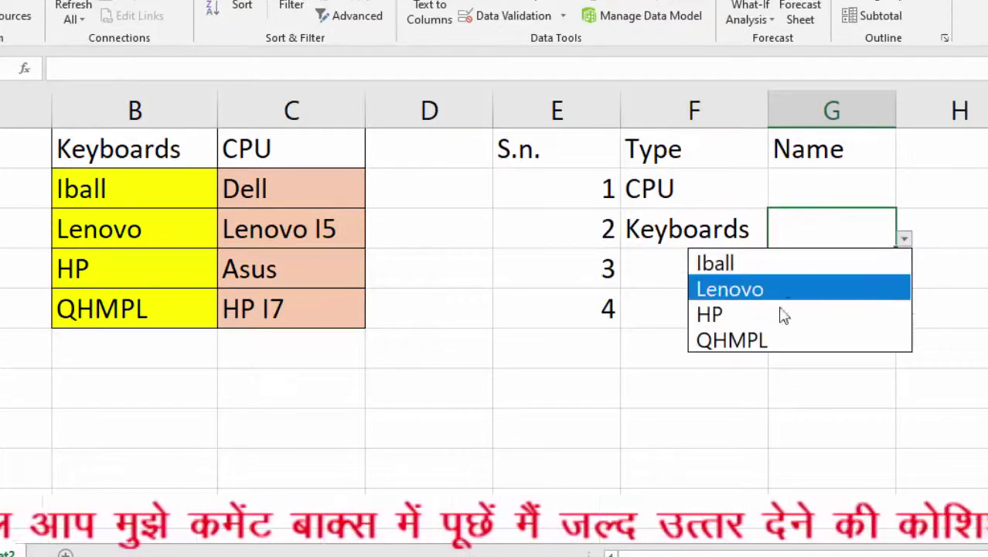
{"action": "key", "text": "Escape"}
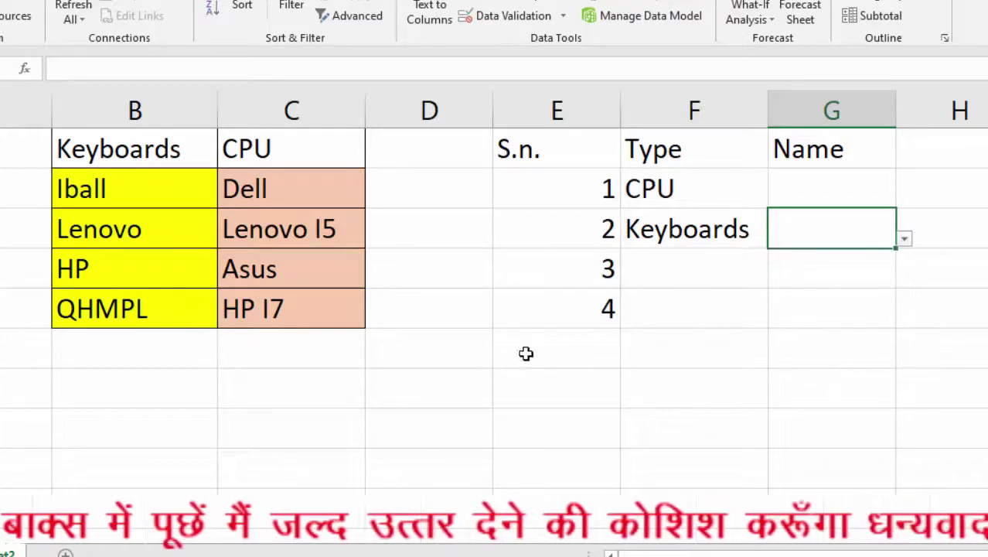